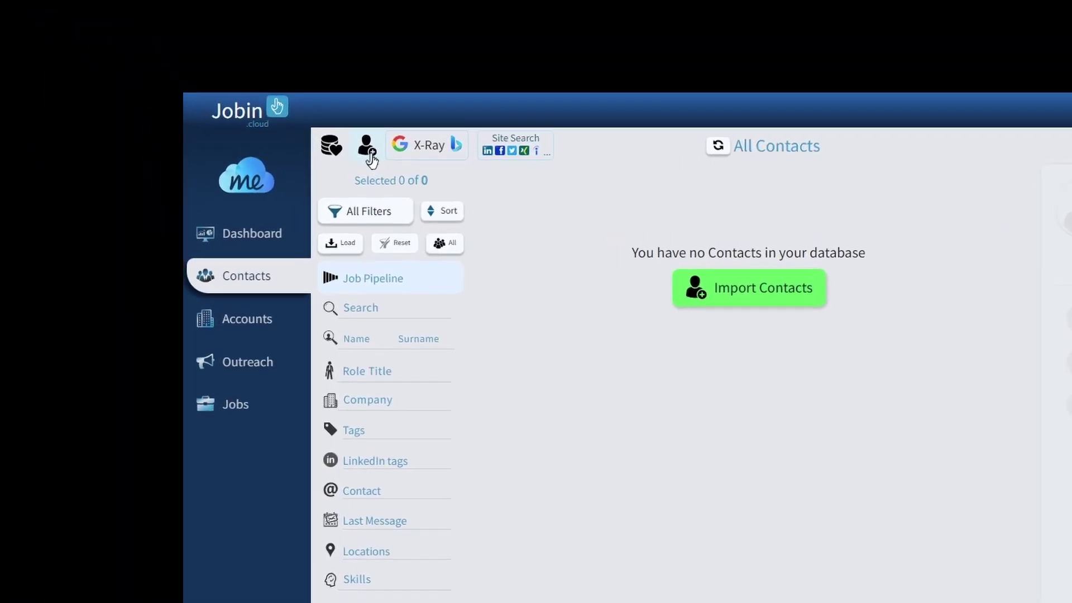
Step: From the empty contacts database, go to Jobin's Source Contacts from LinkedIn page
click(485, 209)
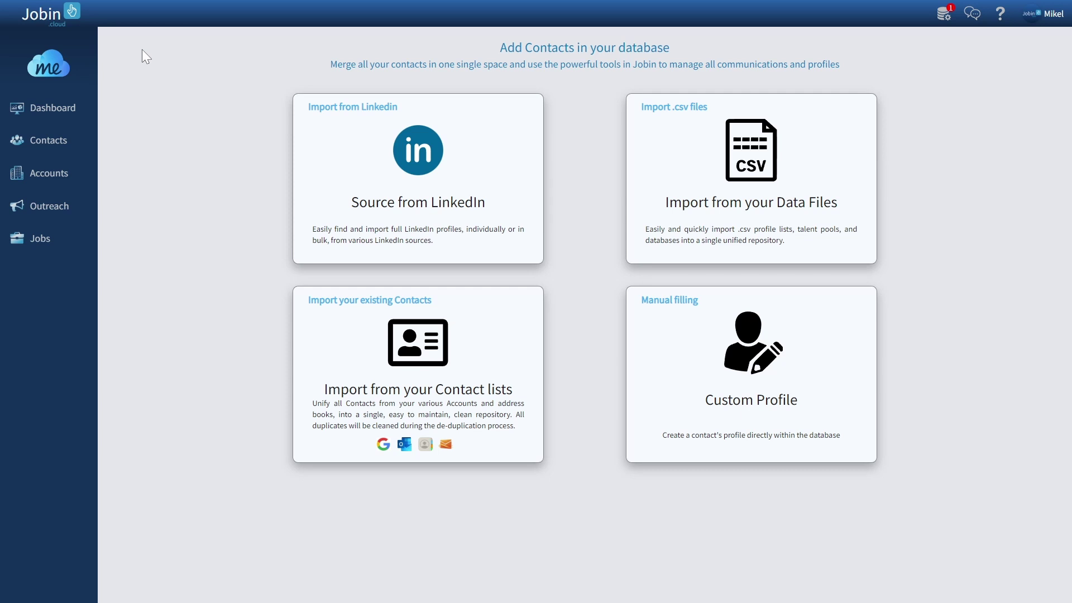
click(425, 191)
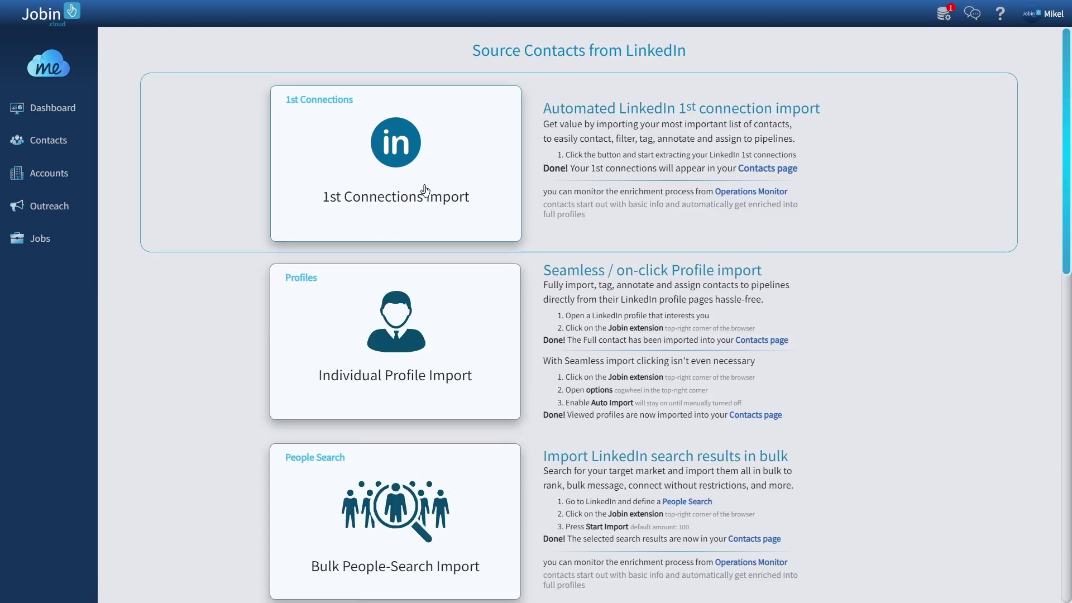
scroll(238, 158, down, 3)
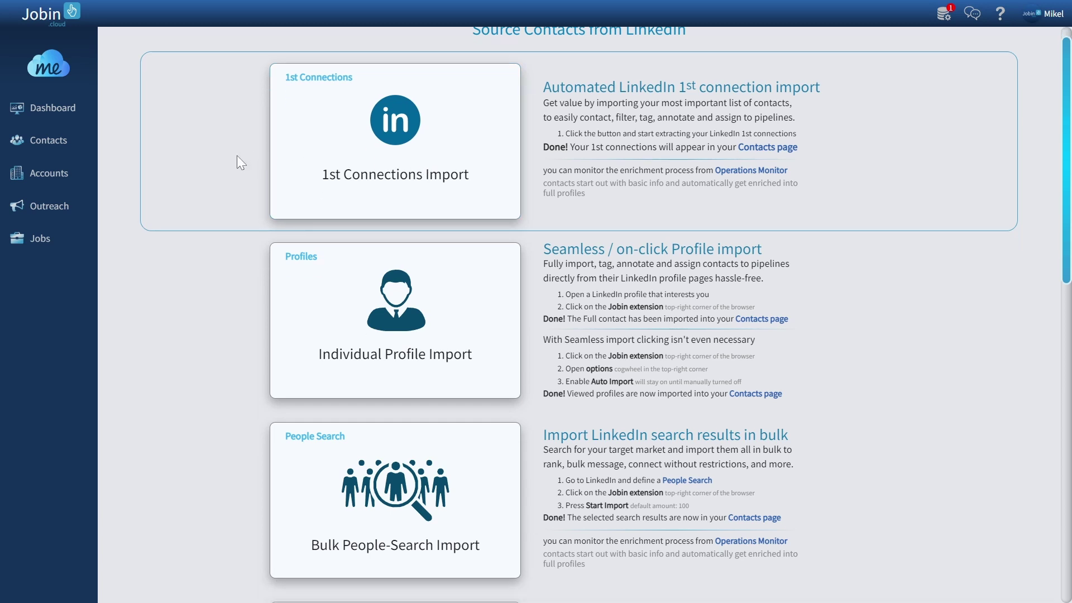
scroll(237, 156, down, 10)
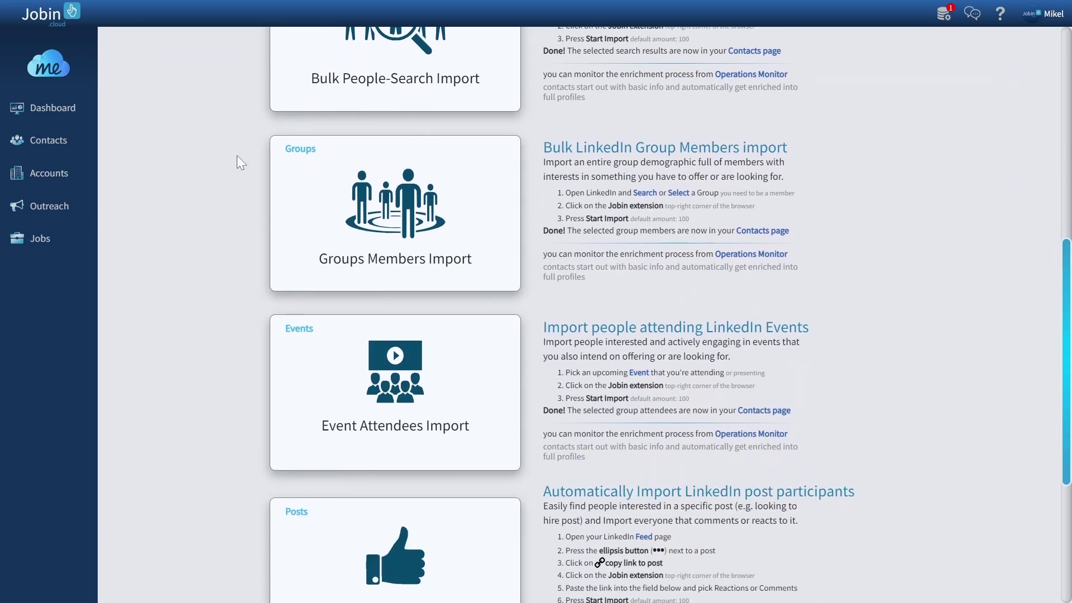
scroll(236, 155, down, 1)
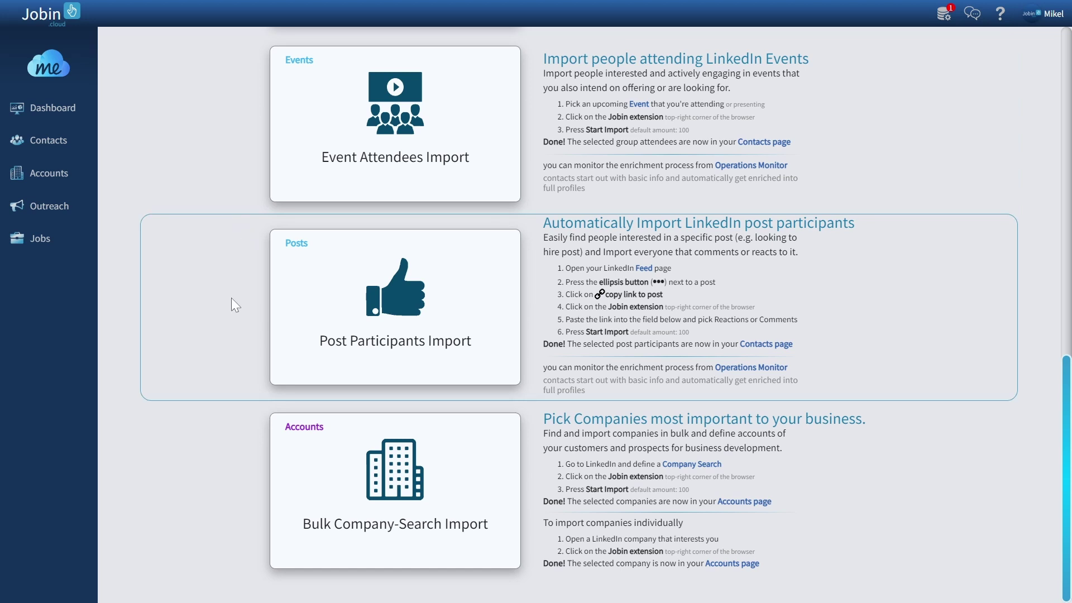
scroll(231, 299, up, 9)
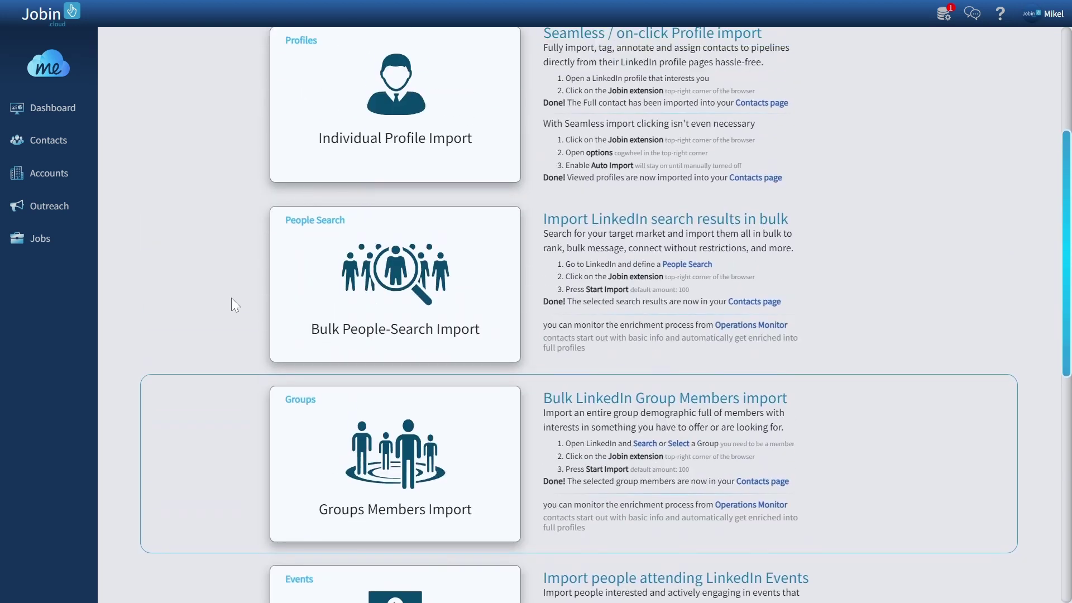
scroll(231, 297, up, 4)
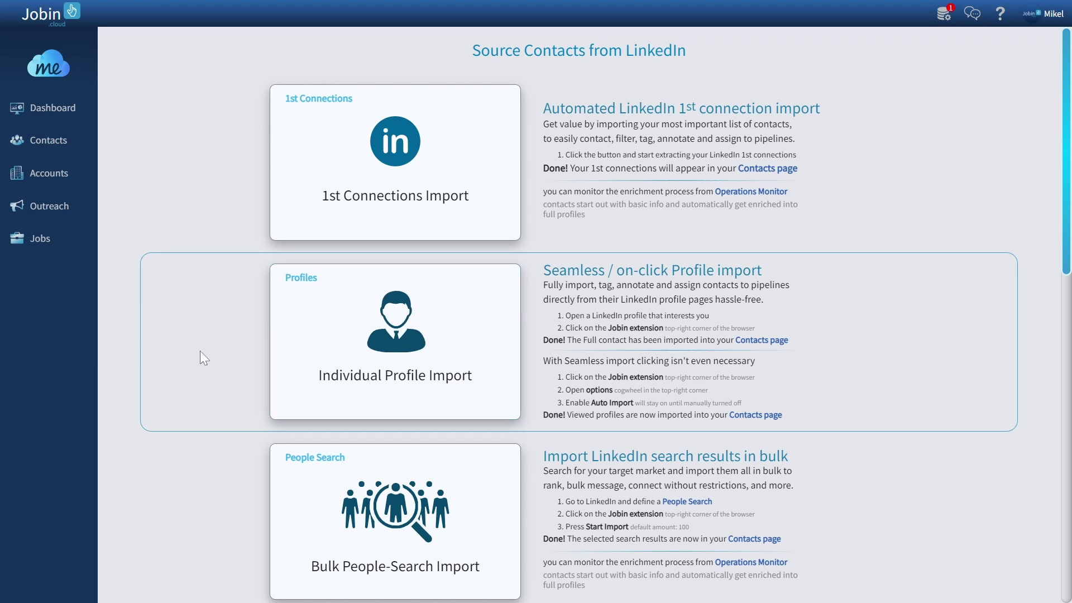
scroll(200, 353, down, 4)
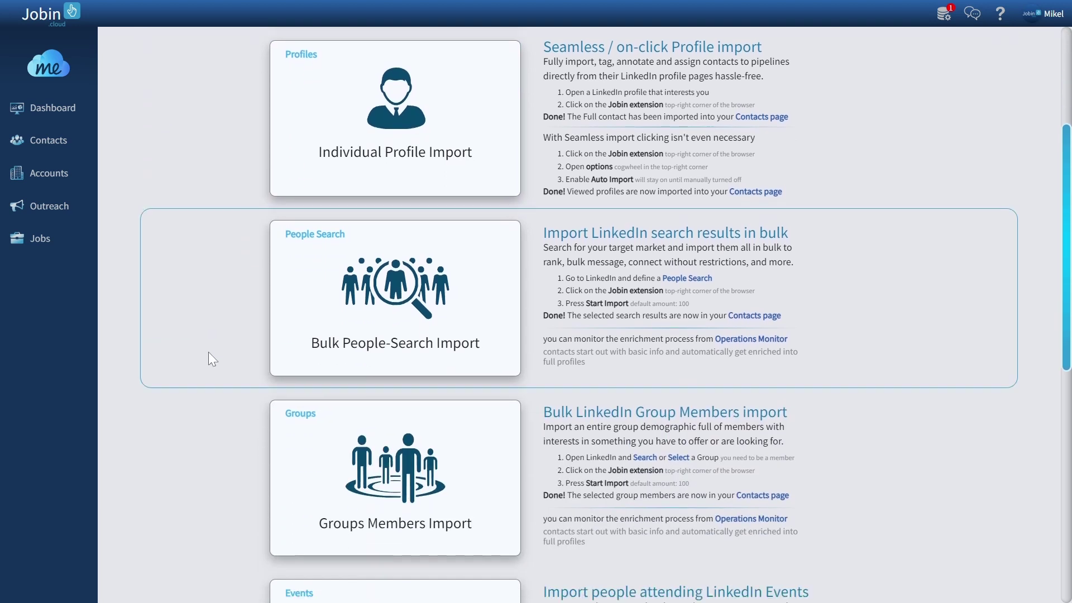
scroll(283, 314, down, 6)
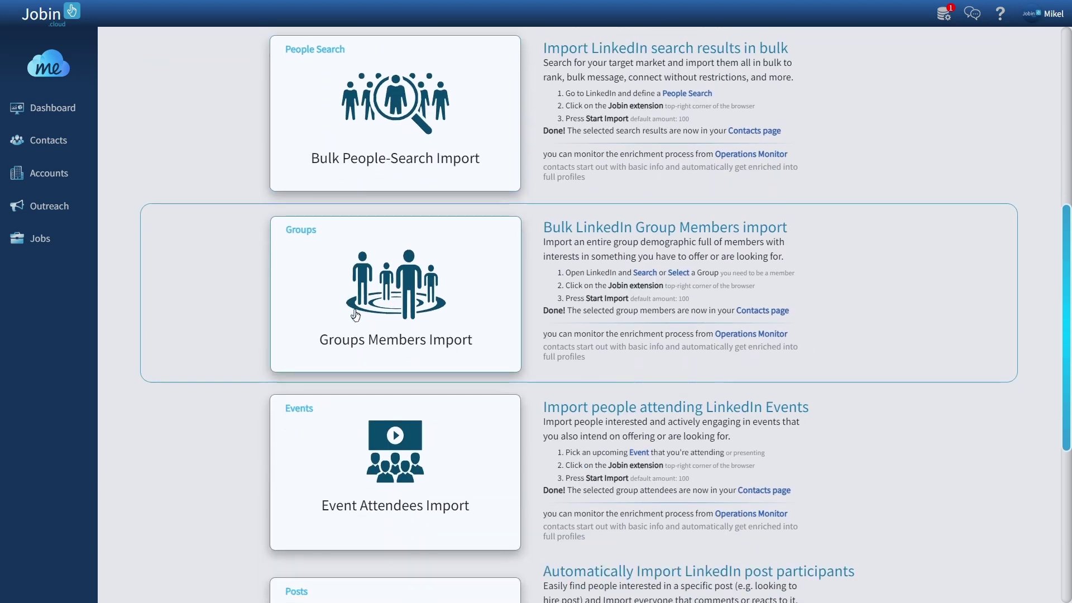
scroll(338, 426, down, 2)
scroll(338, 424, down, 2)
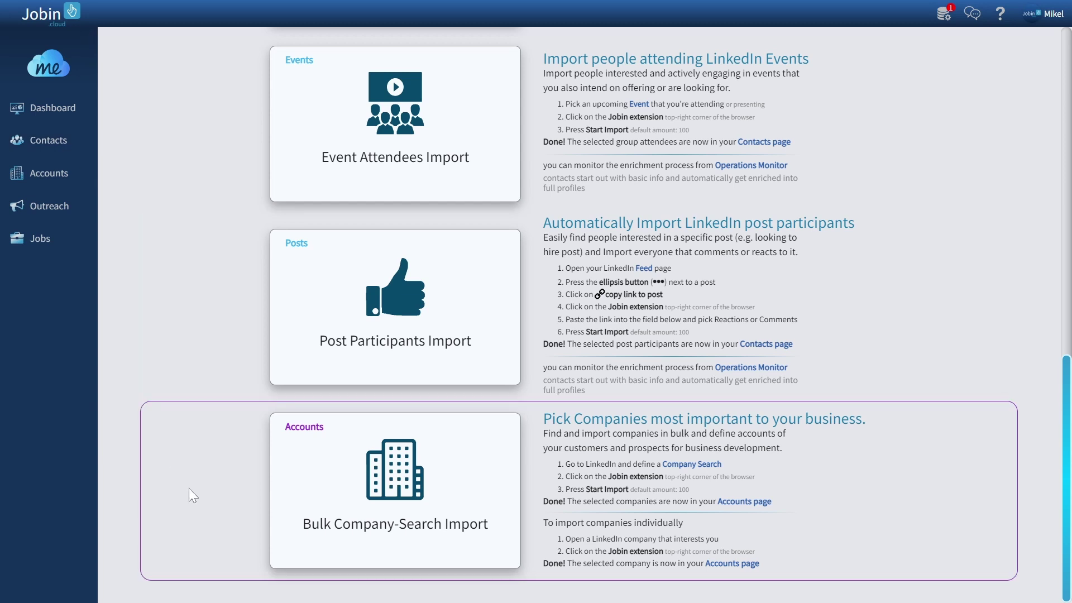
scroll(189, 489, up, 5)
scroll(189, 489, up, 8)
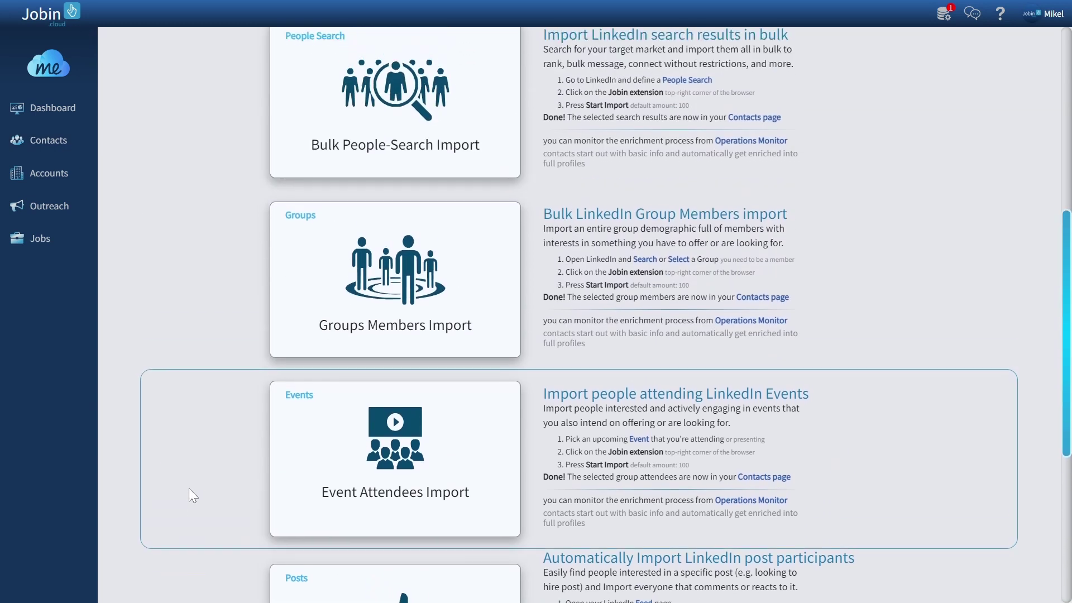
scroll(189, 488, up, 1)
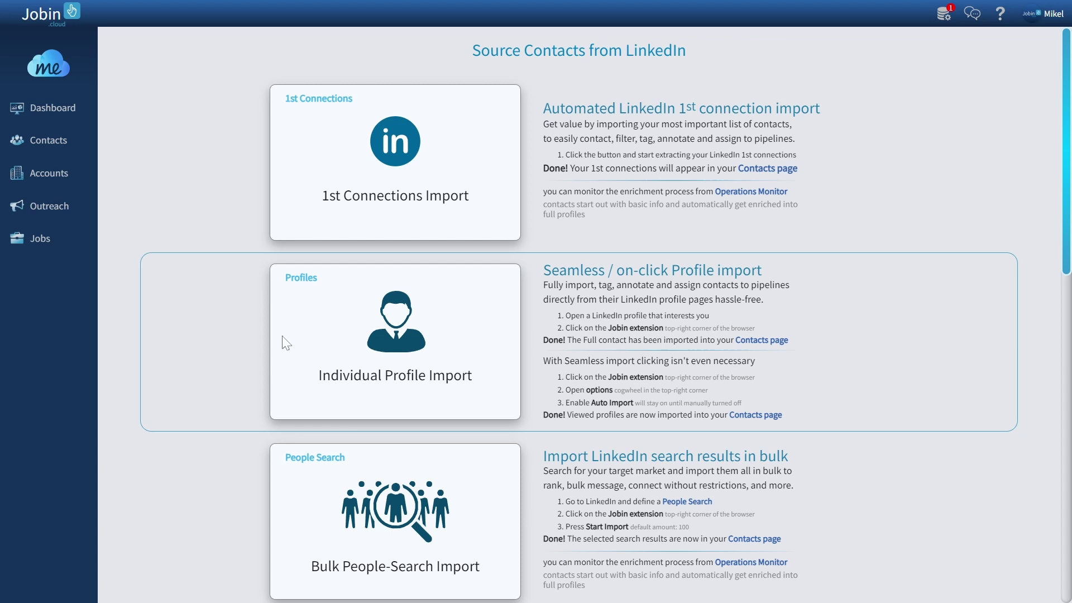
Step: Start the 1st Connections Import and confirm with 'Yes - Start Importing'
click(409, 184)
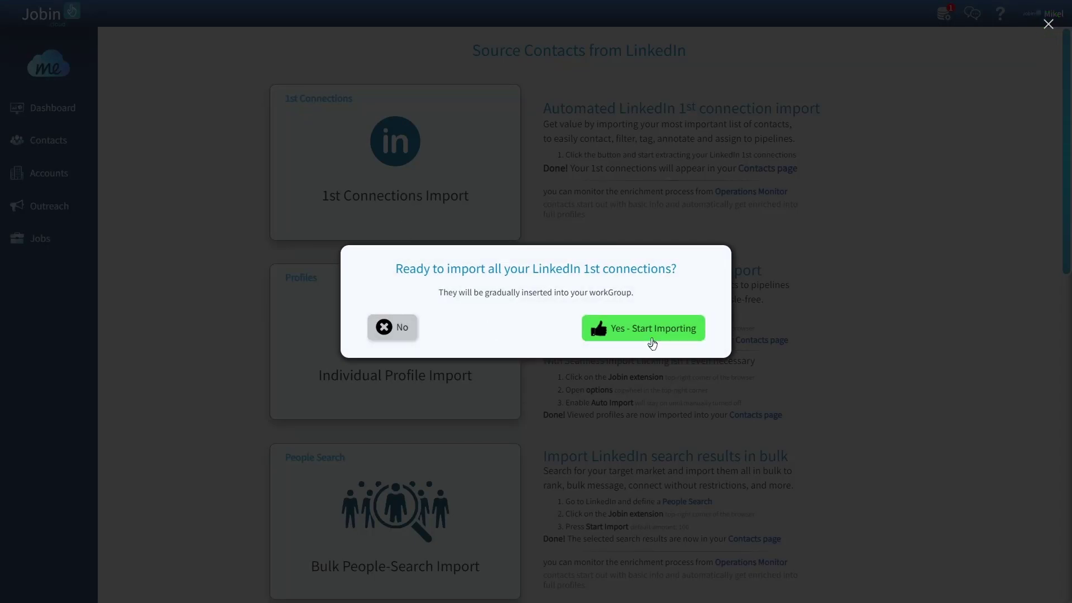
click(232, 250)
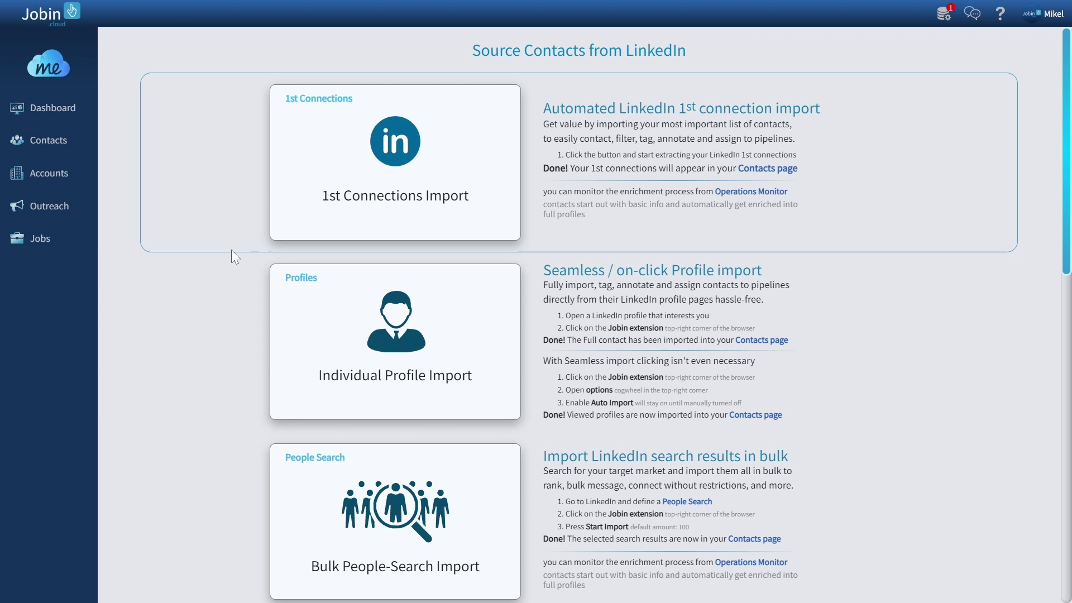
scroll(232, 250, down, 2)
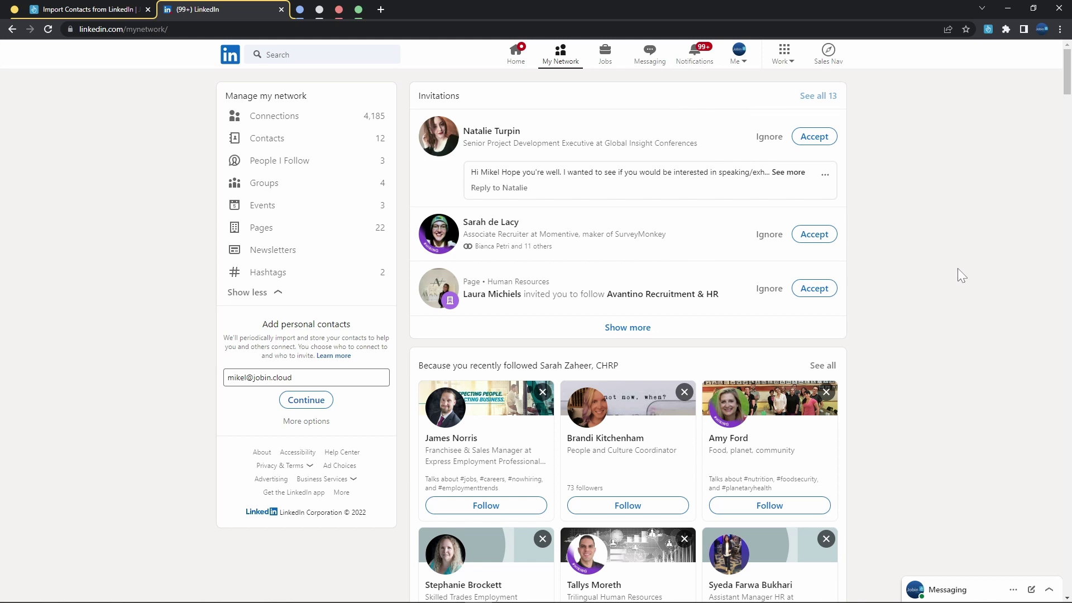
Step: Open a suggested member's profile from the My Network suggestions grid
click(458, 441)
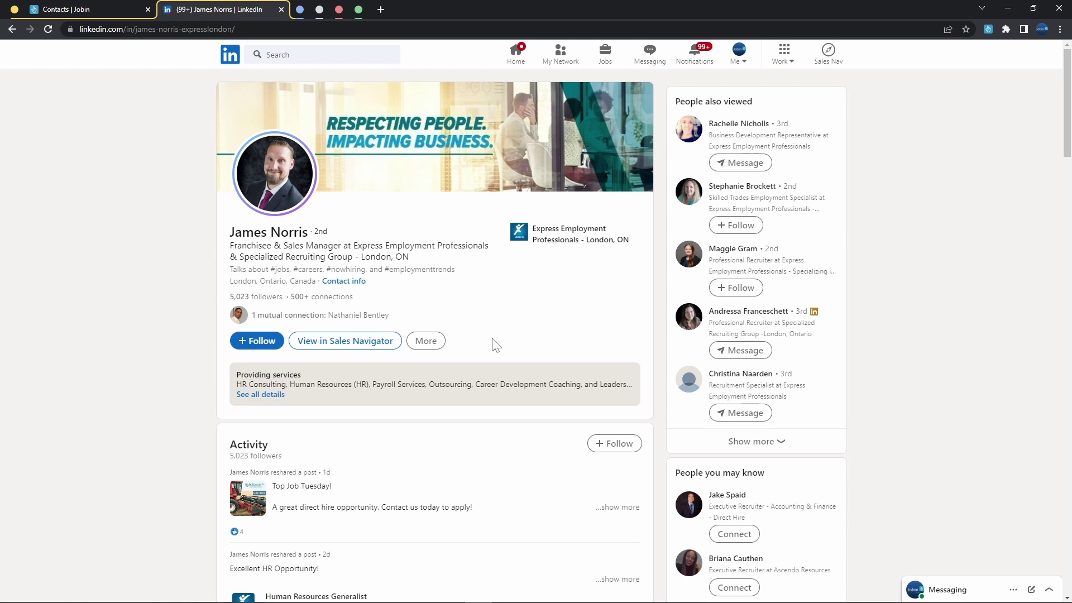
Step: Import the profile through the Jobin extension and list pipelines with '+ Add'
click(988, 29)
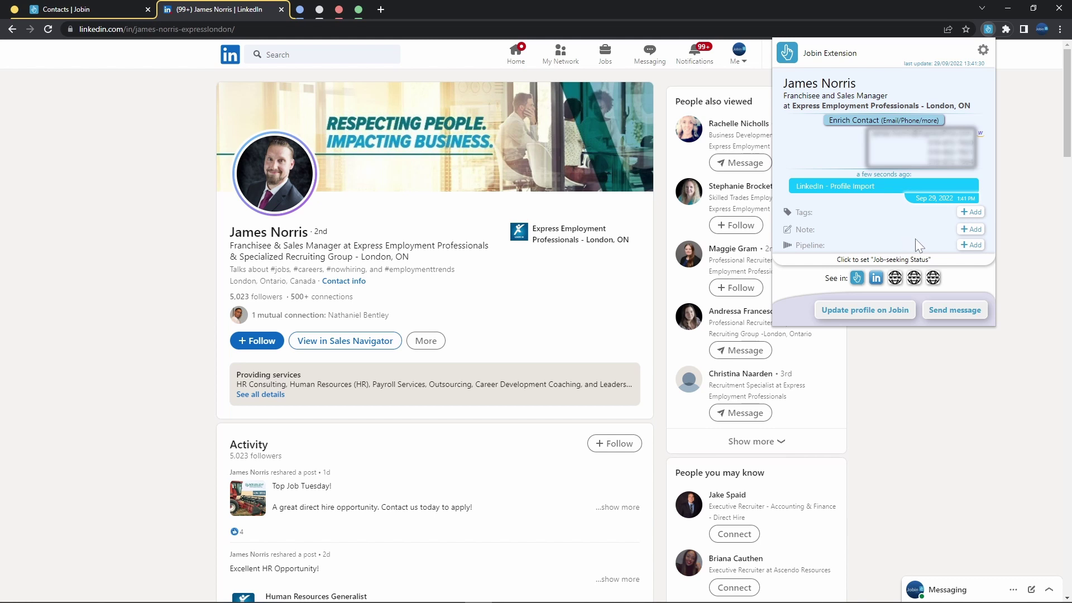
click(970, 246)
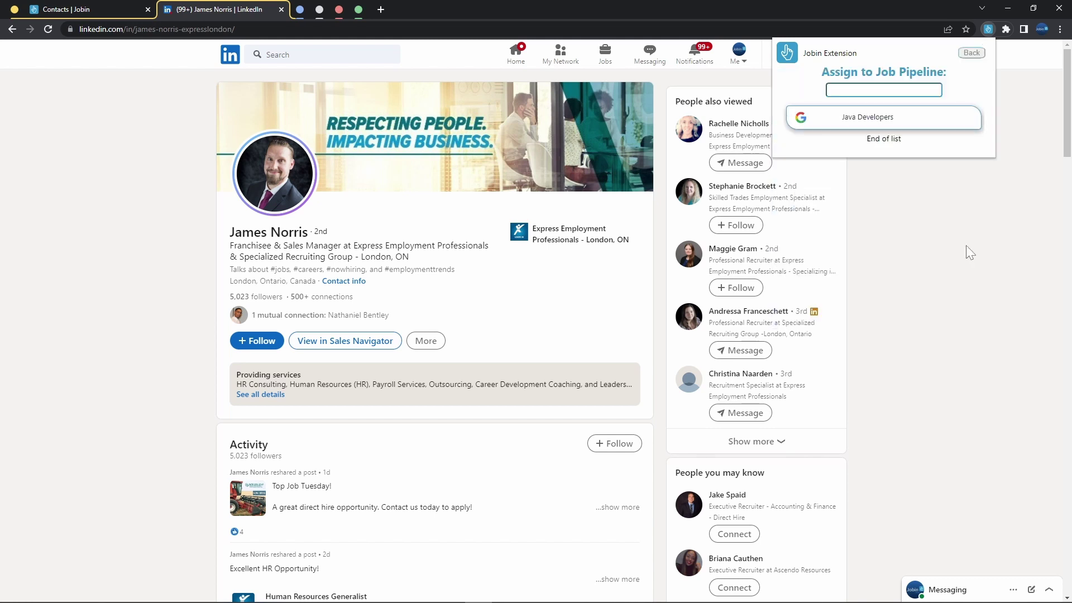
Step: Assign the profile to Java Developers, then reopen the Jobin card to view its events
click(867, 124)
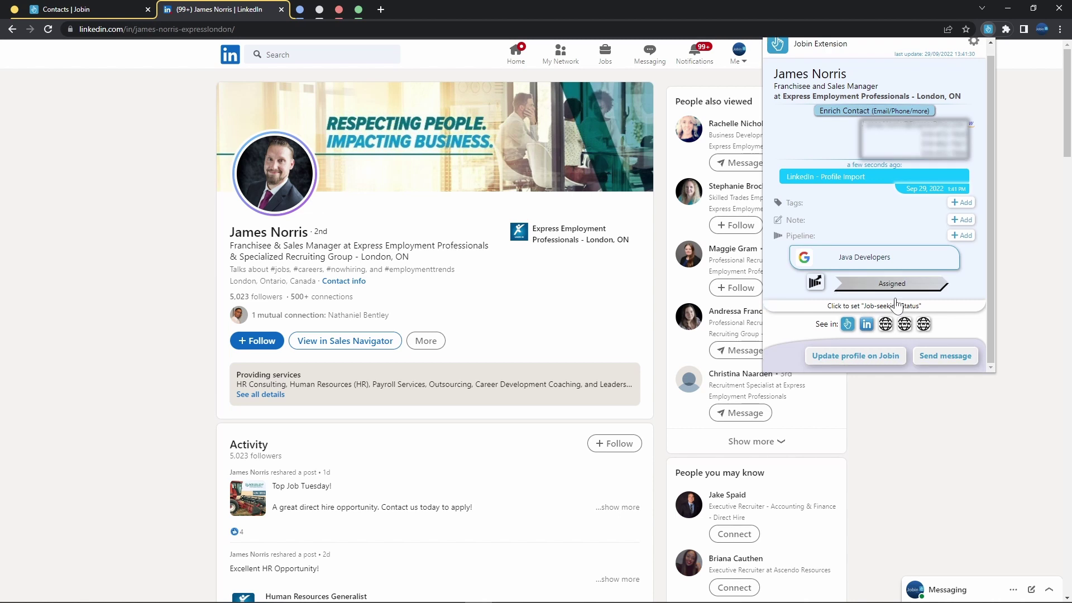
click(156, 285)
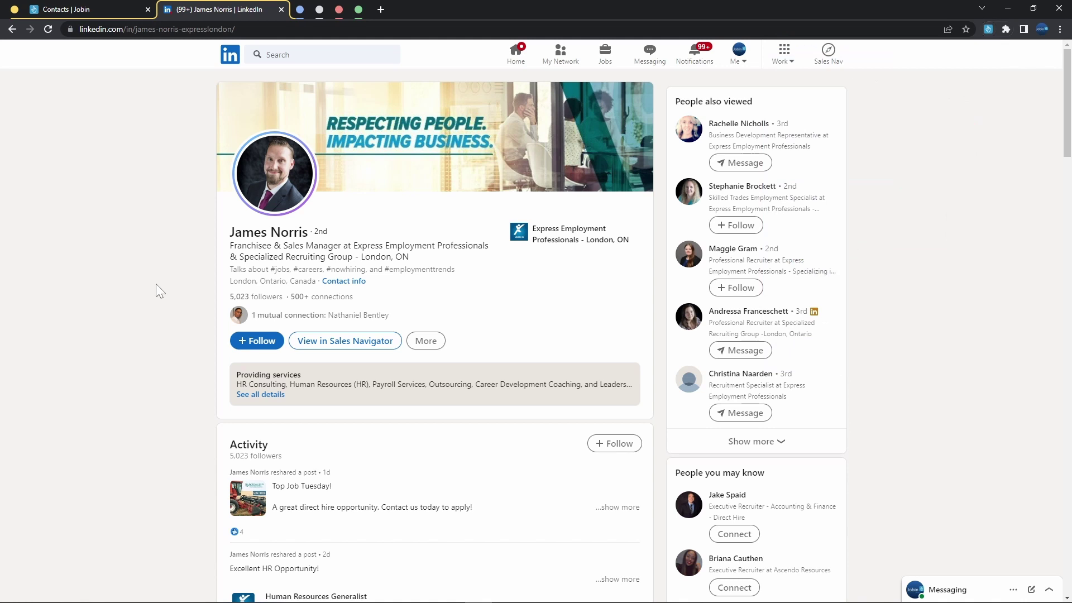
click(989, 29)
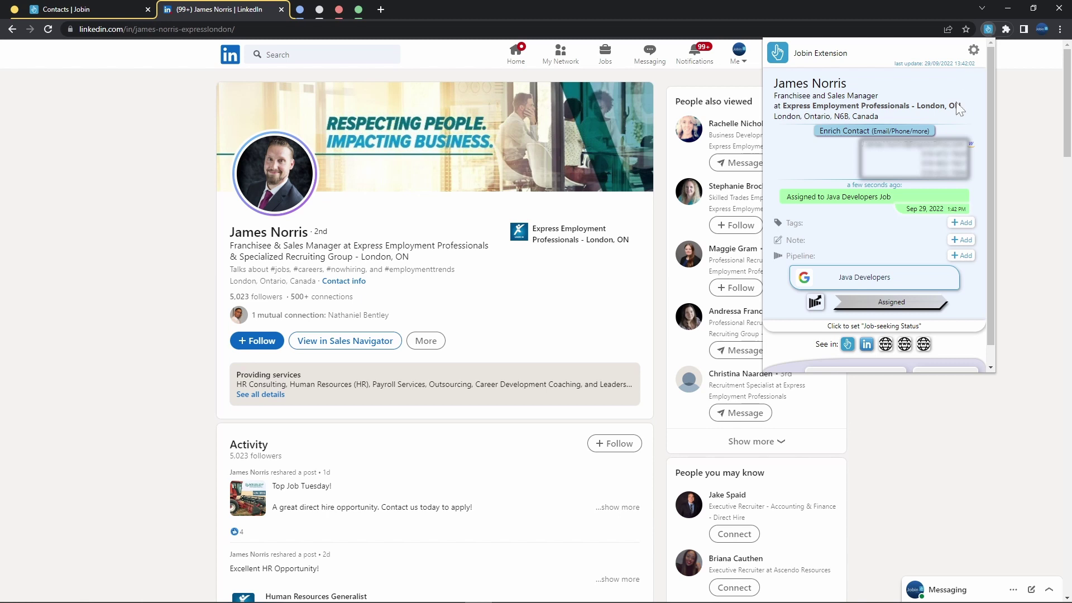
scroll(947, 213, down, 1)
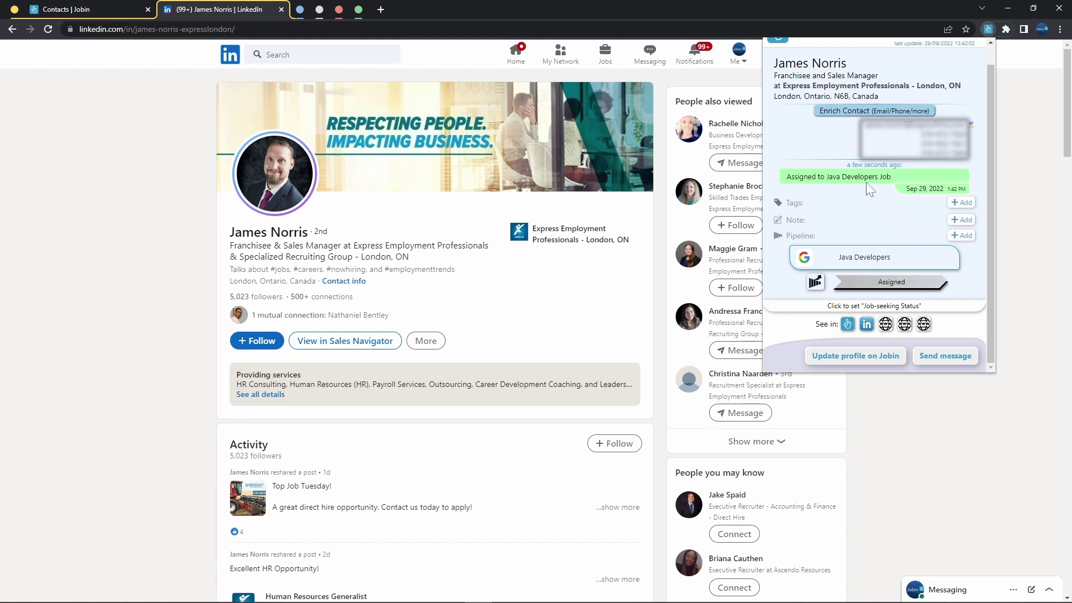
click(897, 176)
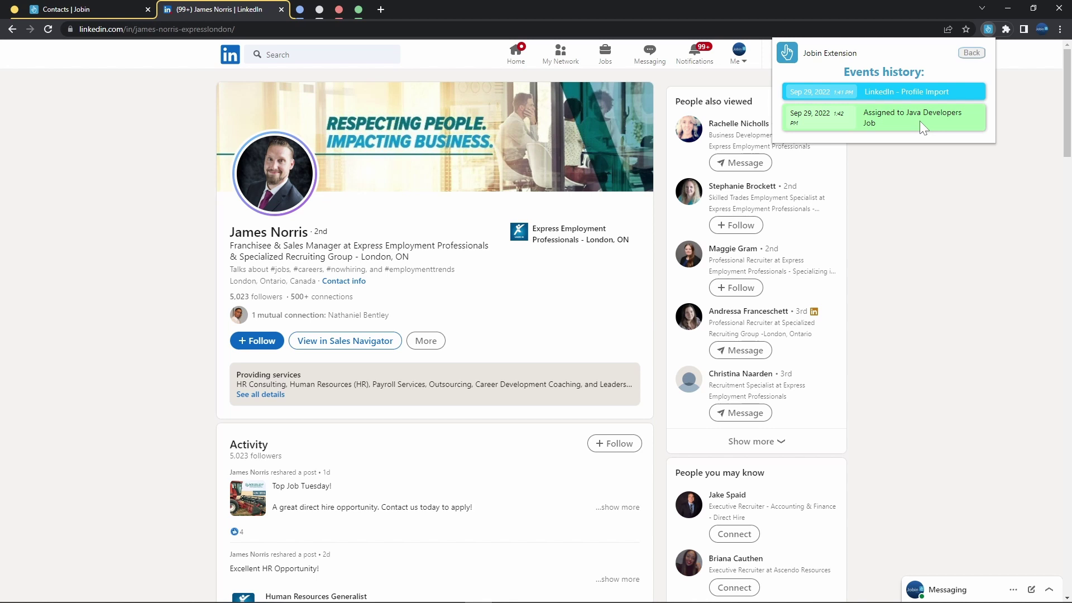
Step: Go back from the events history to the contact card showing the Assigned stage
click(972, 53)
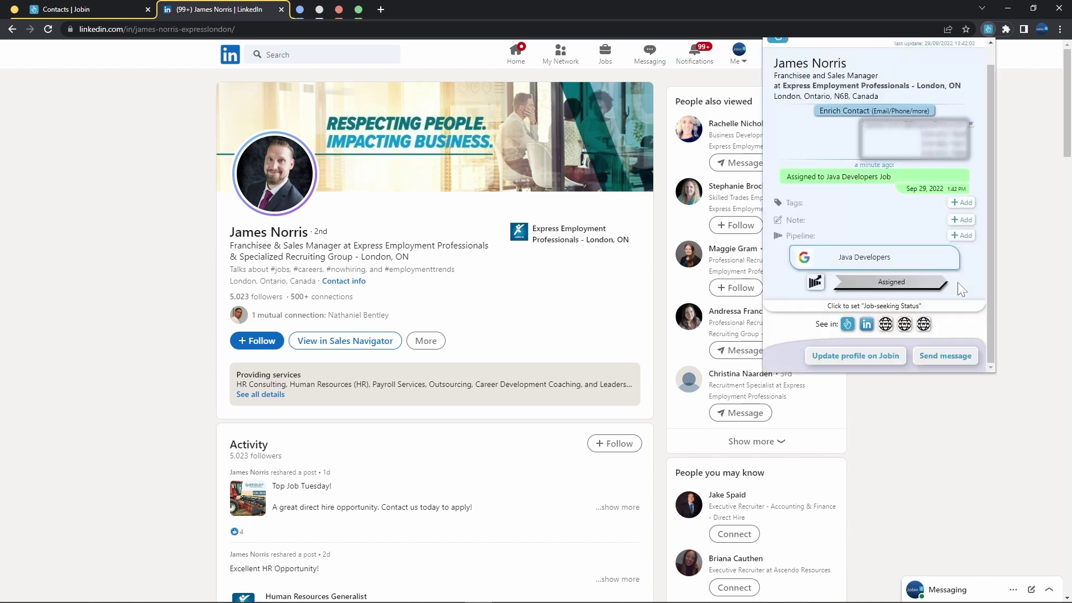
Step: Switch the extension's Auto Import option On, leaving Overwrite Off
scroll(958, 283, up, 1)
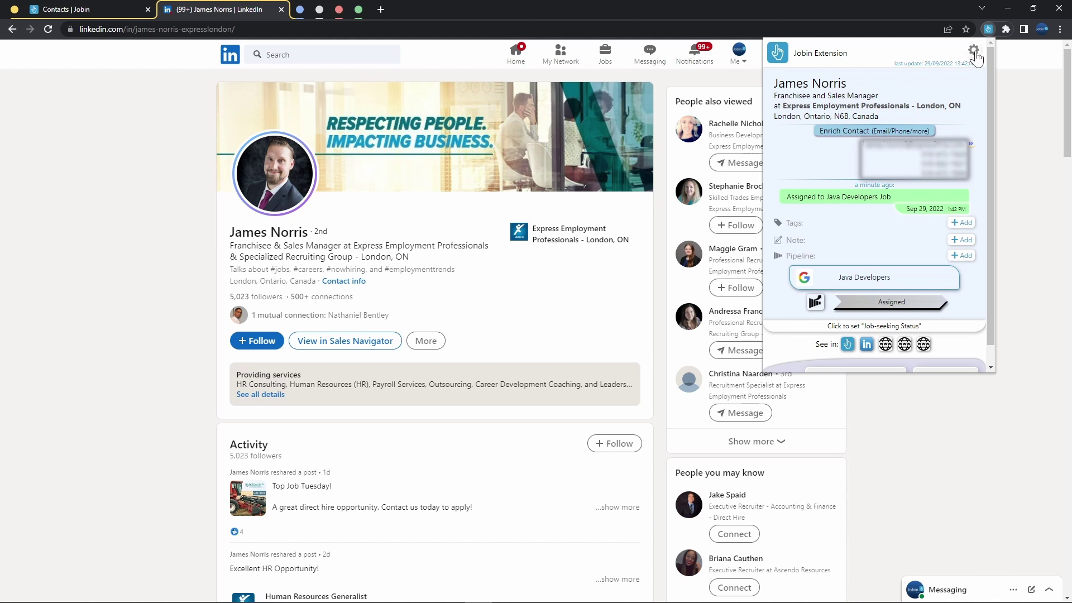
click(975, 52)
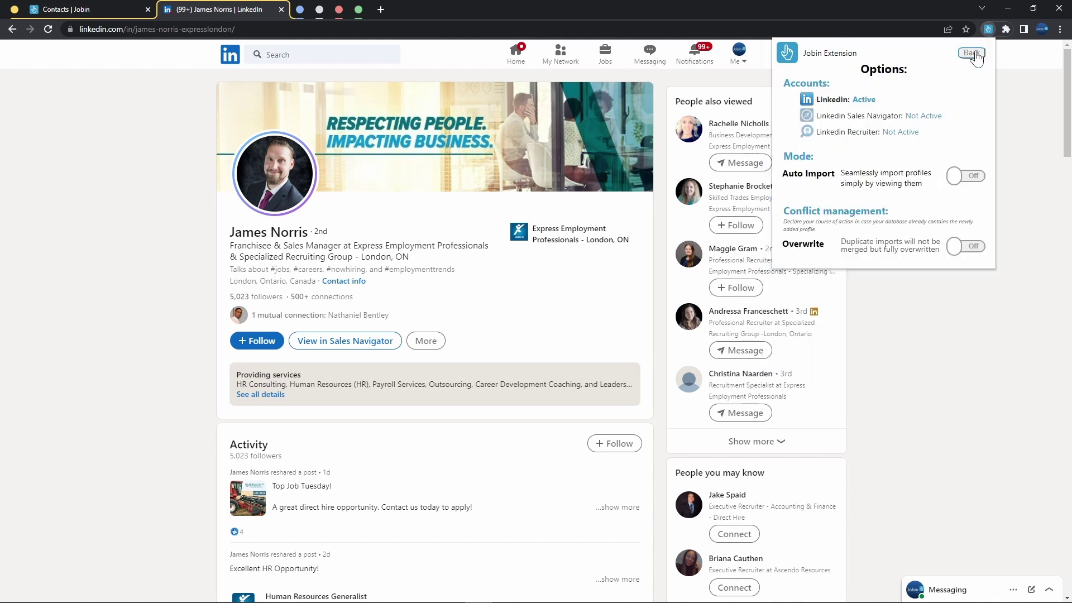
click(958, 187)
click(941, 360)
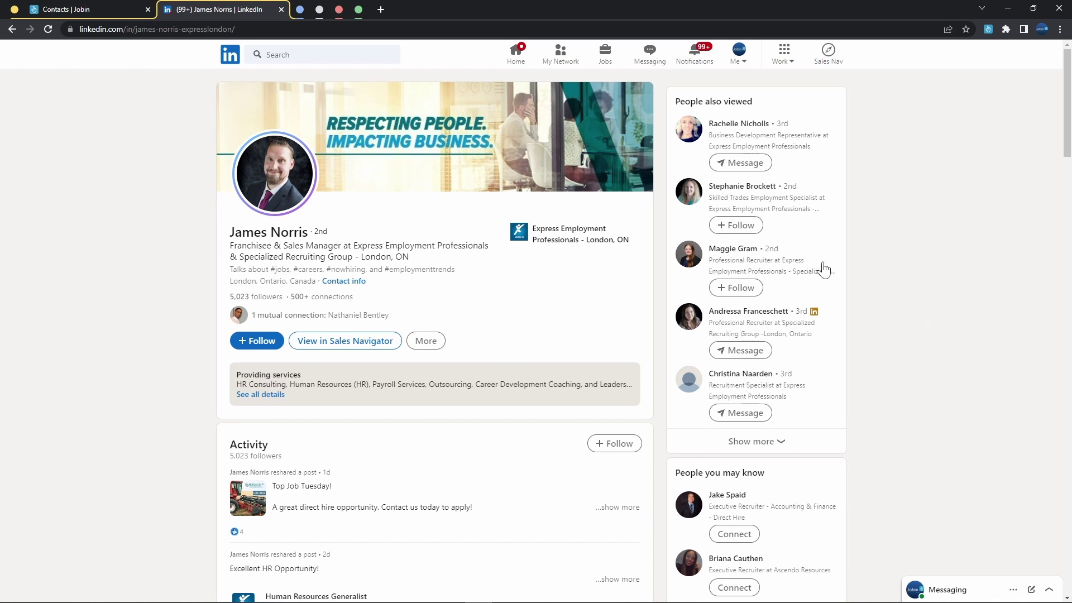
Step: Open the Express Employment Professionals recruiter's profile from People also viewed
click(729, 250)
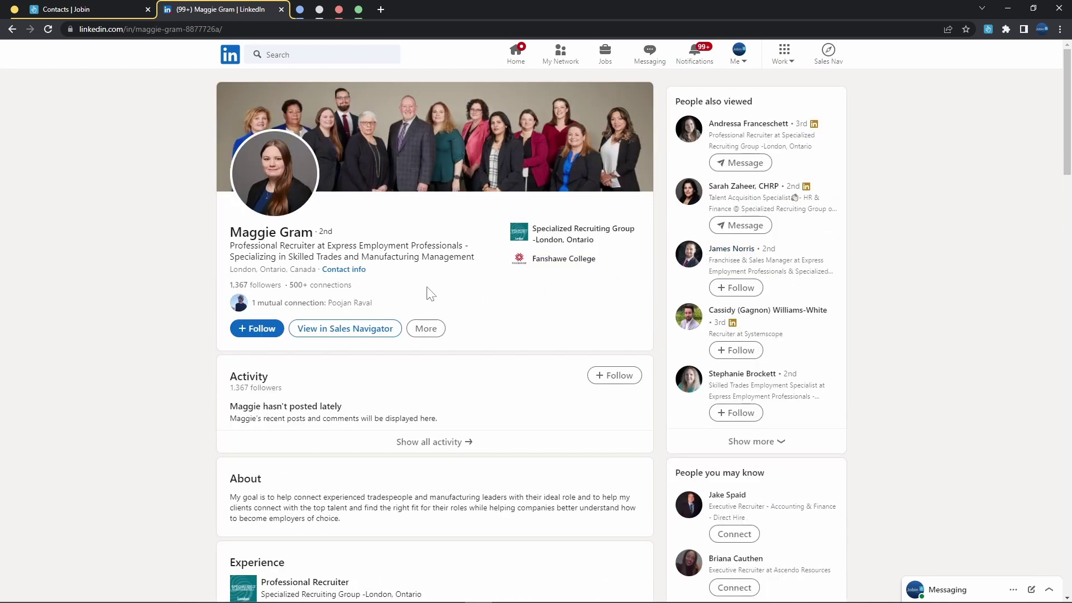
Step: Refresh Jobin contacts, check both auto-imported contacts' job assignments, then return to LinkedIn
click(80, 15)
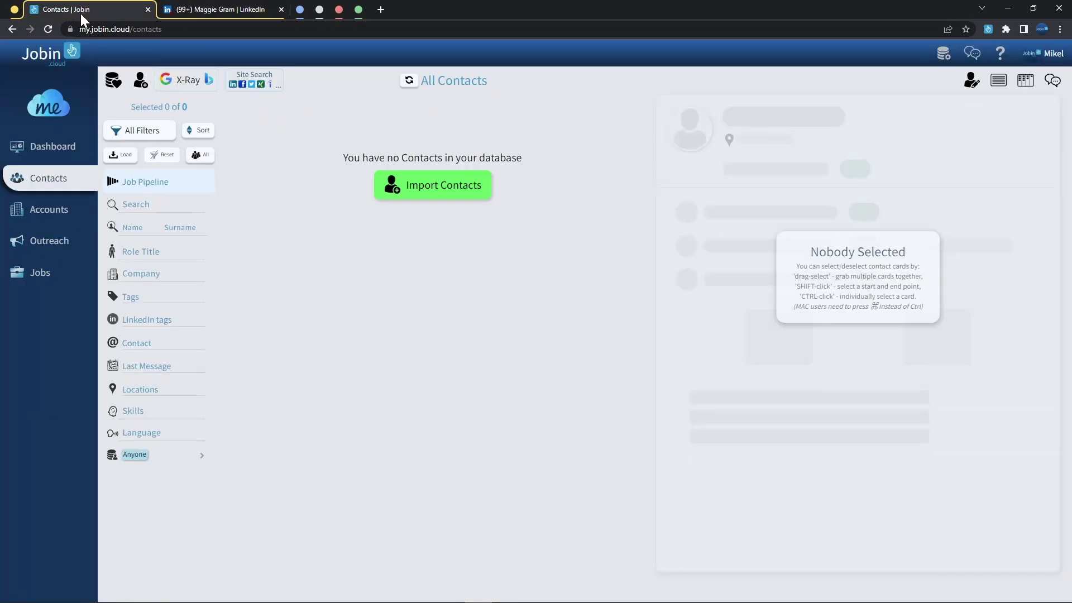
click(404, 84)
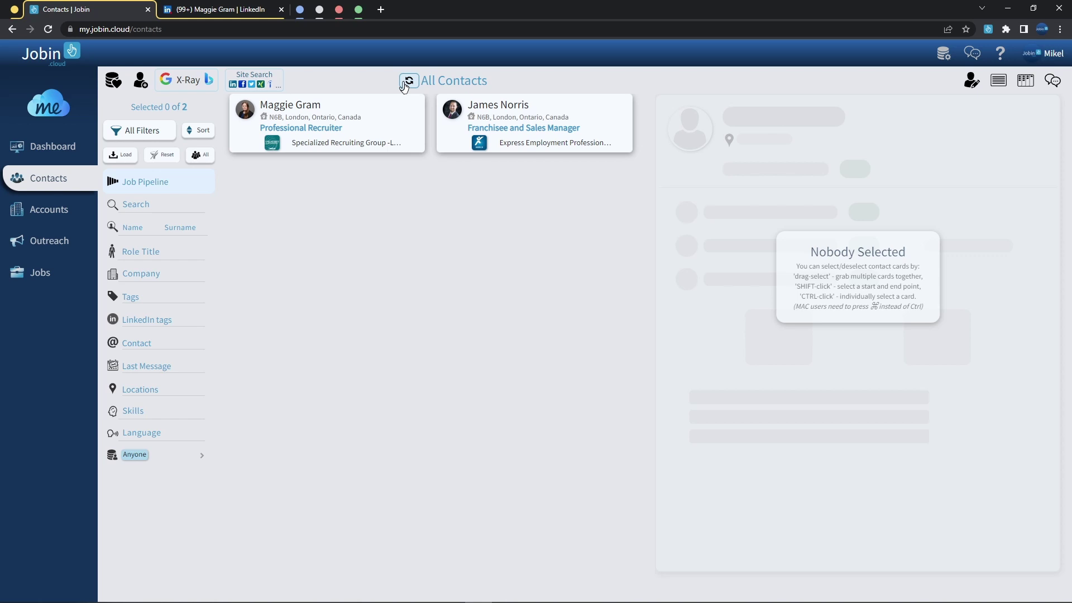
click(451, 123)
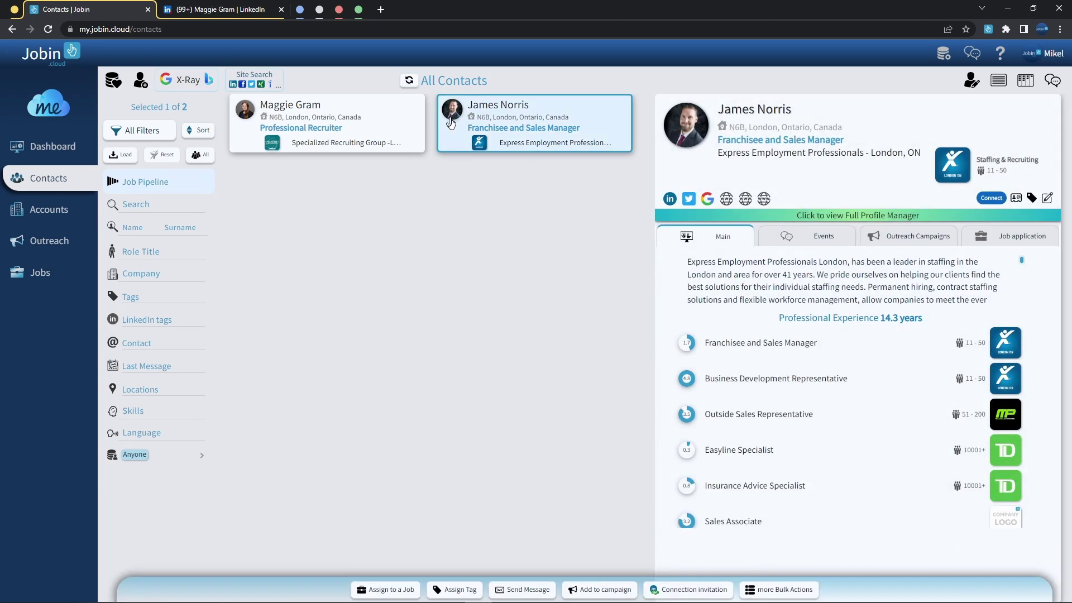
click(1000, 236)
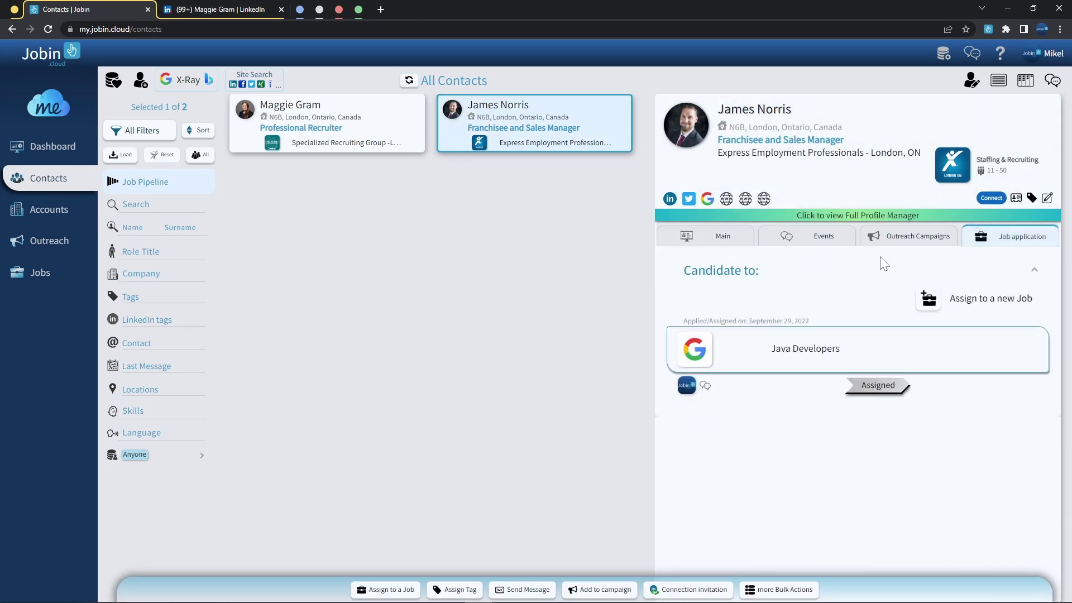
click(334, 130)
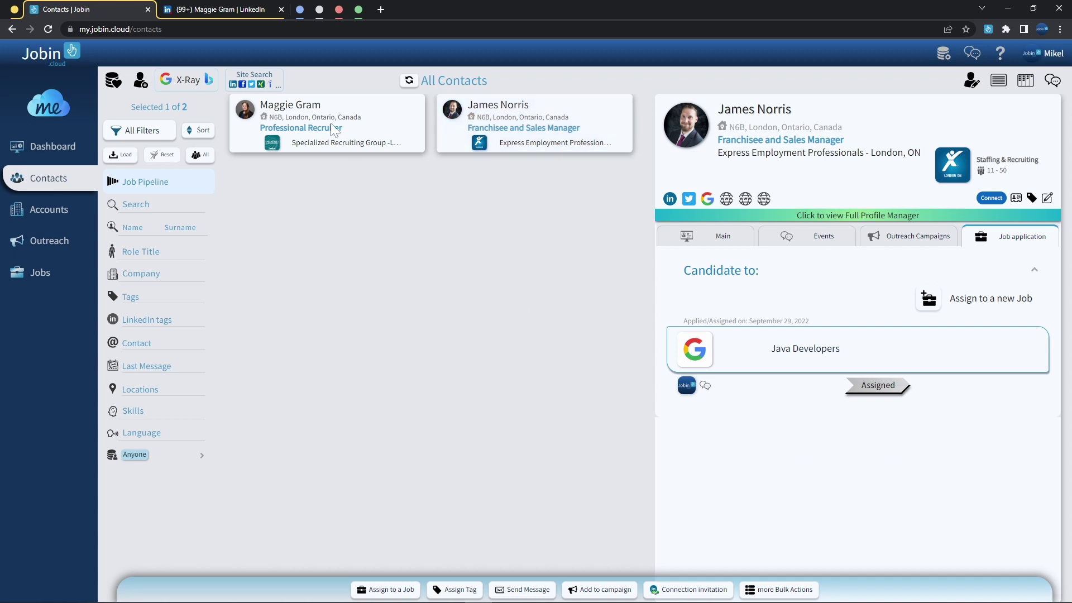
click(721, 239)
key(ctrl+Tab)
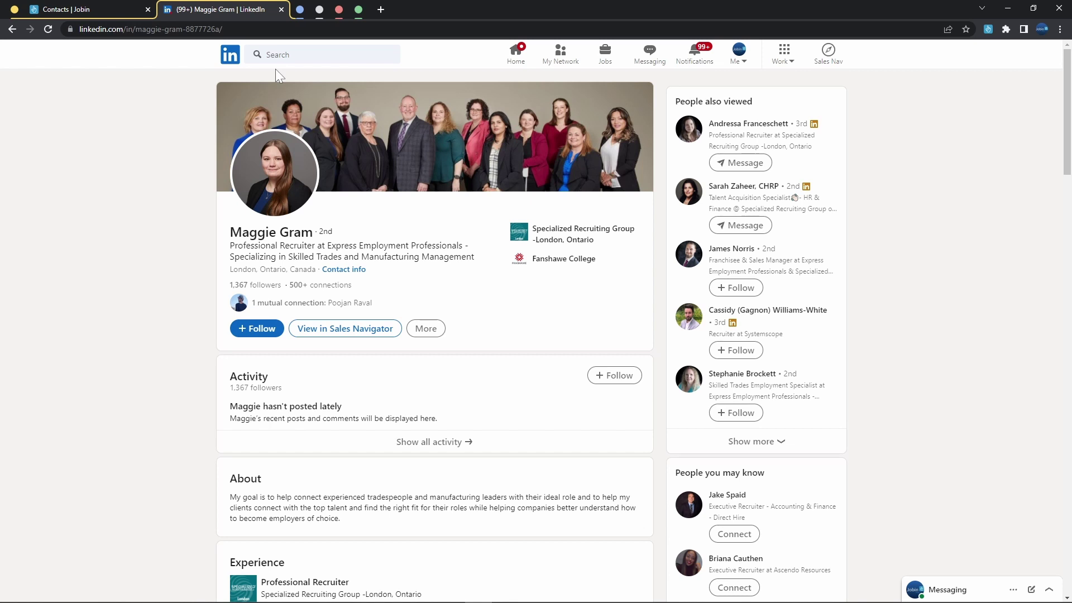
Step: Search LinkedIn for 'Java developer' and open Jobin's import panel set to 100 profiles
key(Return)
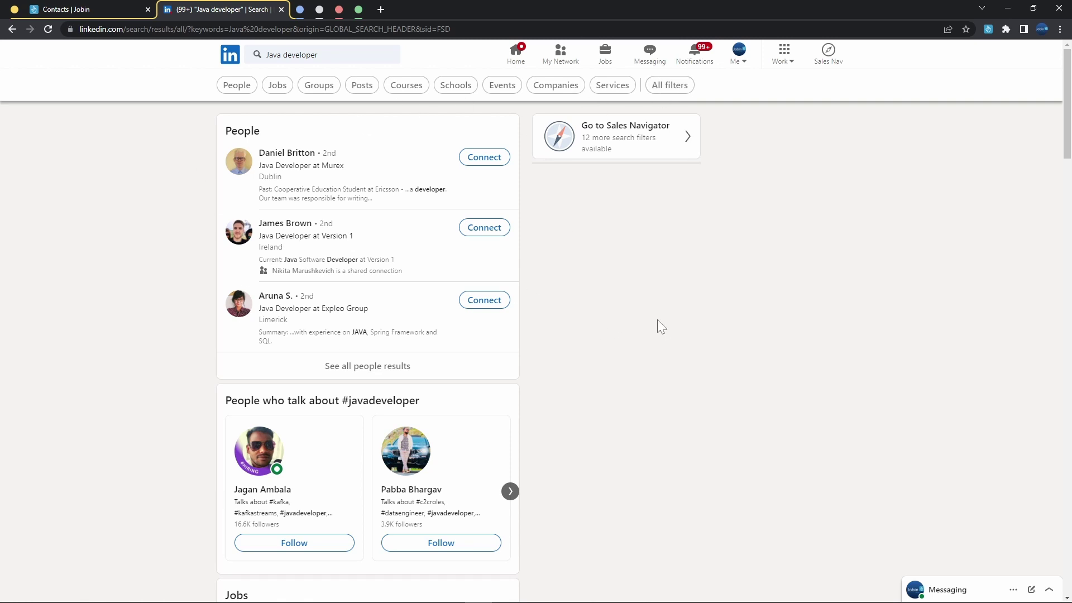
click(989, 29)
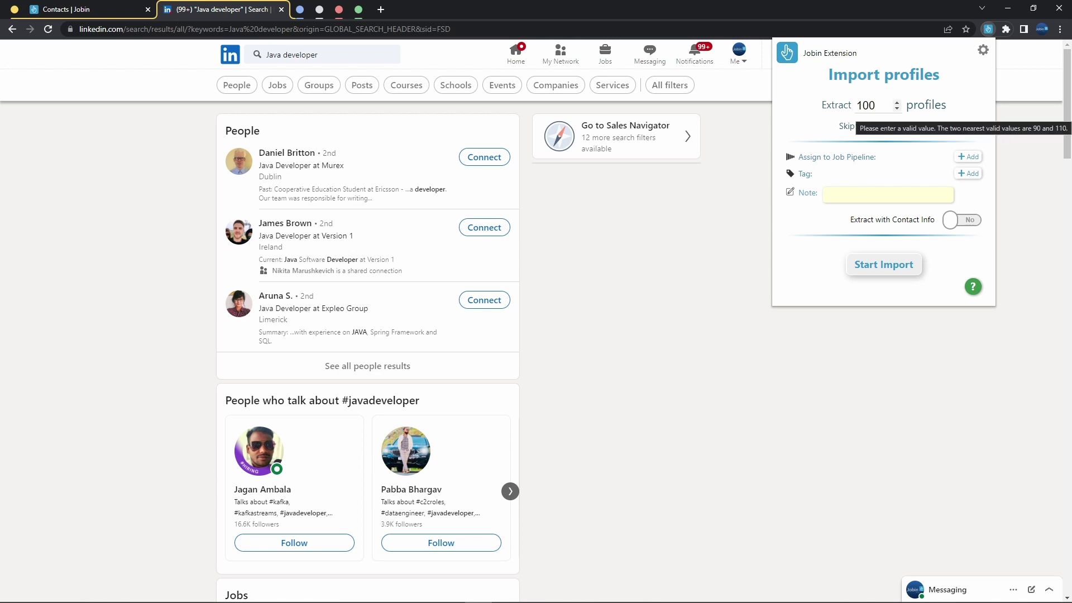
Step: Import 100 Java developer search results into the Java Developers job pipeline
drag(876, 105, 804, 124)
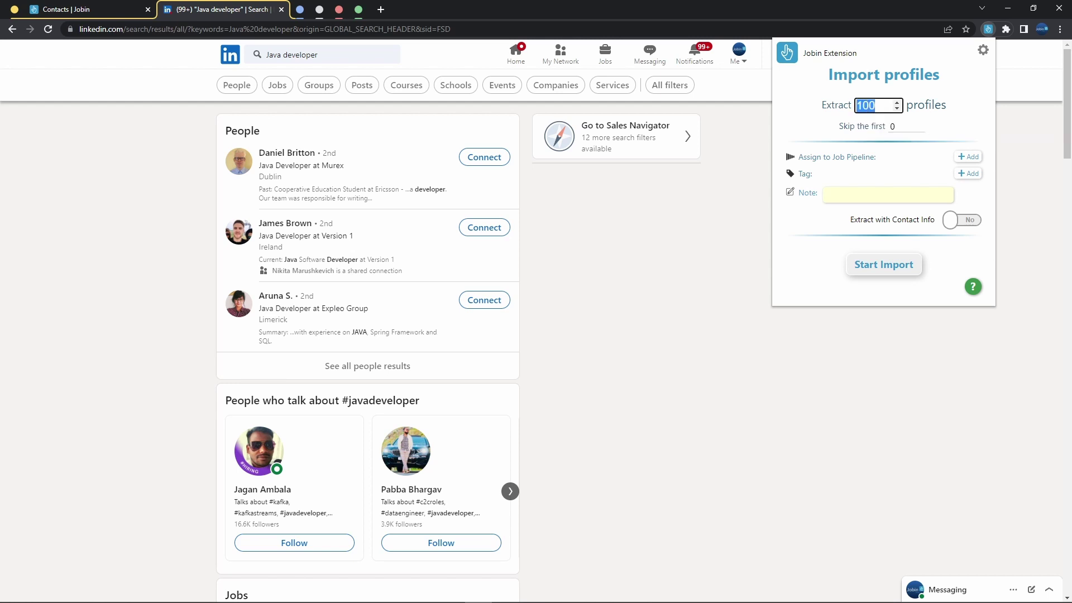
click(796, 131)
click(962, 158)
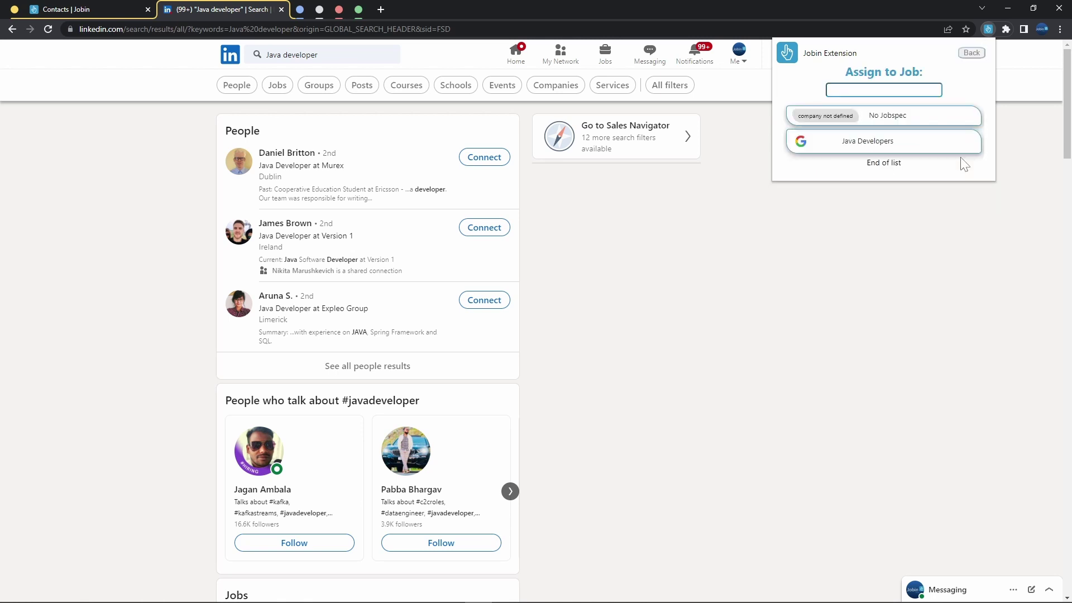
click(902, 146)
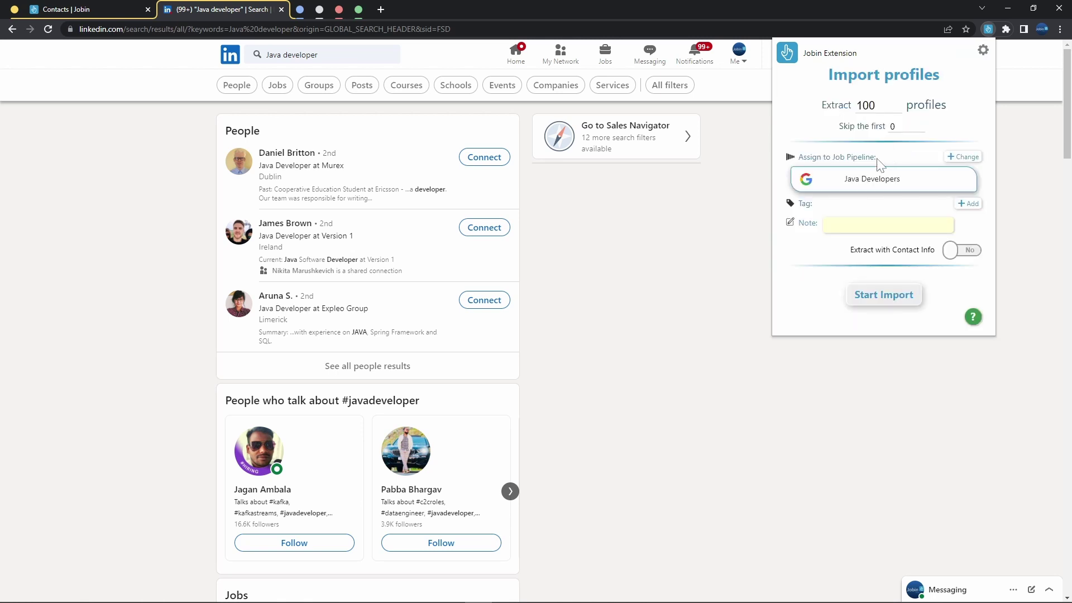
click(871, 304)
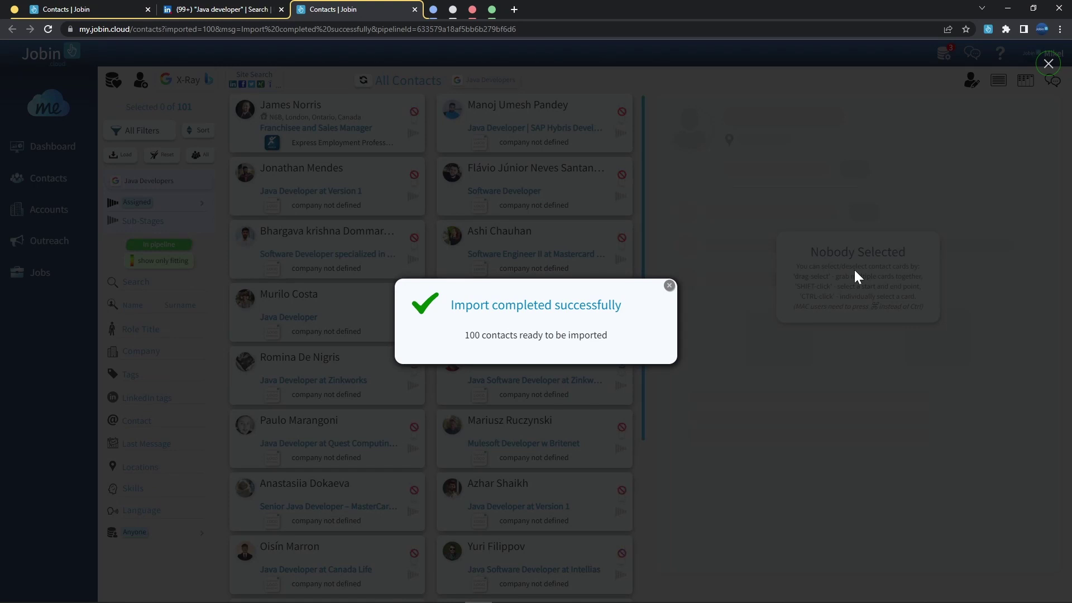
Step: Close the 'Import completed successfully' notice to show the pipeline's 101 contacts
click(688, 239)
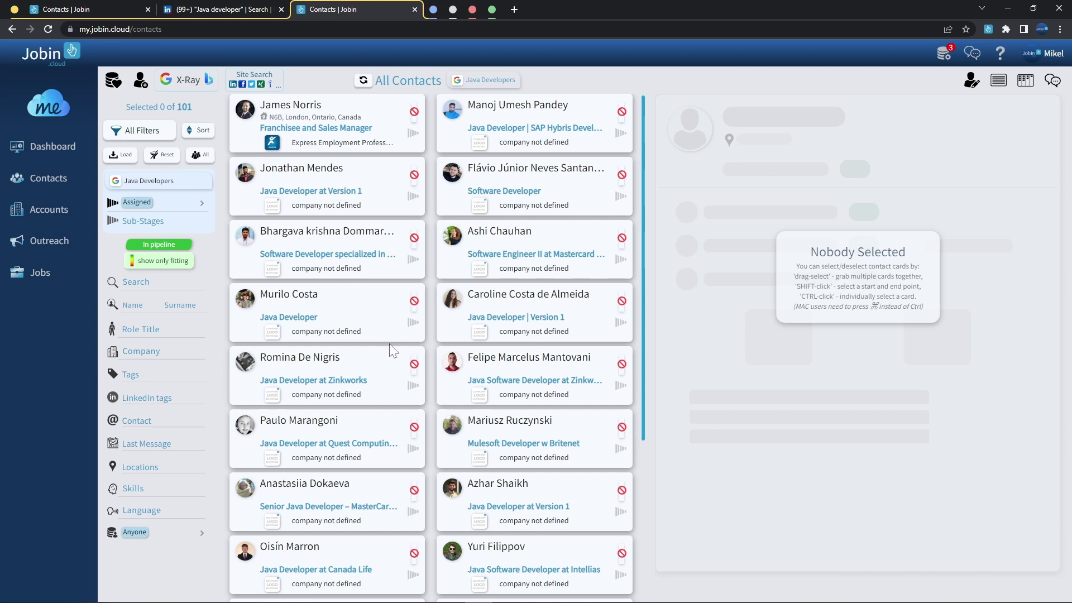
Step: Drag-select eight Java Developers pipeline contact cards at once
drag(327, 191, 521, 361)
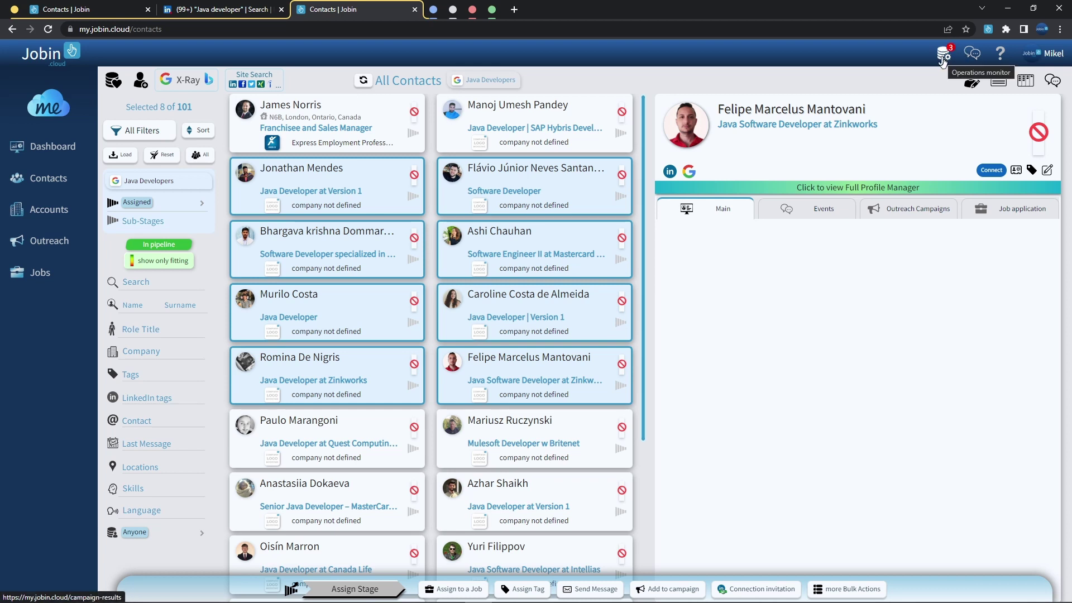
Step: Check the import in the Operations monitor and open the first imported developer's profile
click(943, 57)
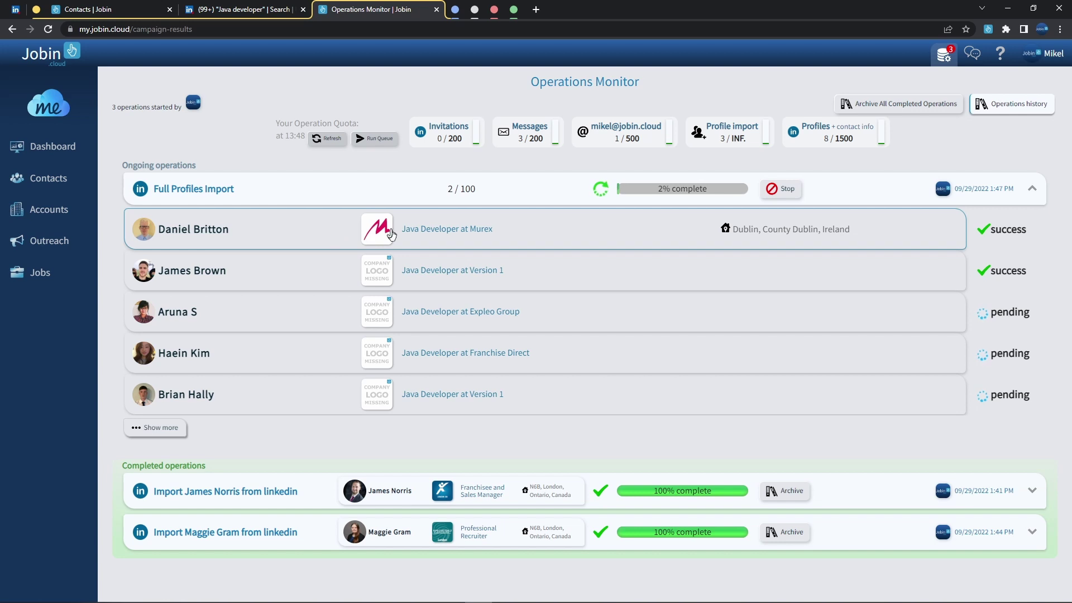
click(282, 234)
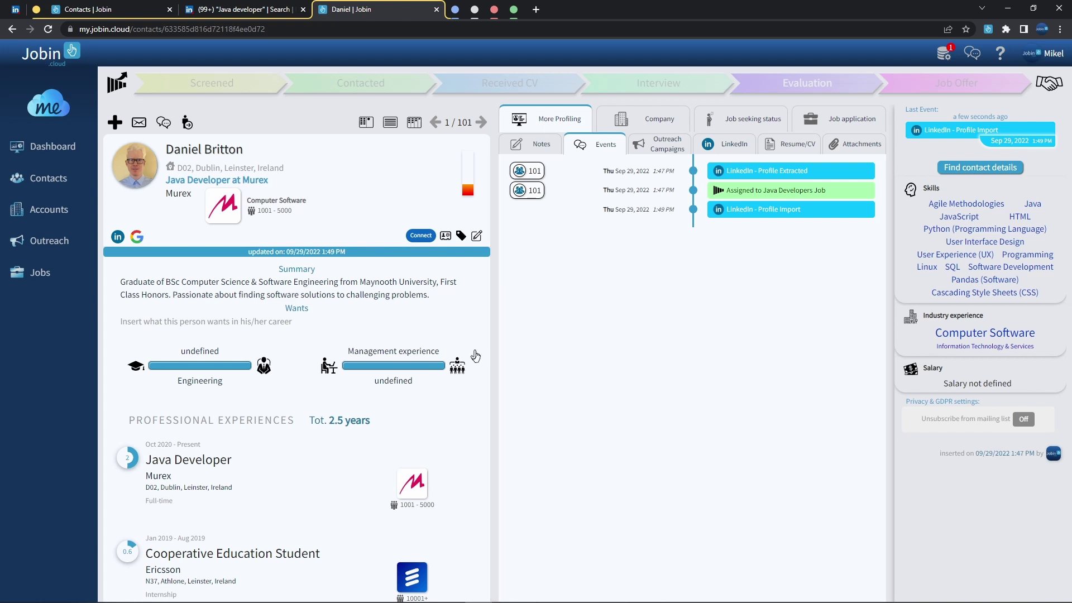
Step: Review the Murex Java Developer's skills and experience, then return to the Contacts list
scroll(472, 355, down, 6)
scroll(456, 360, down, 6)
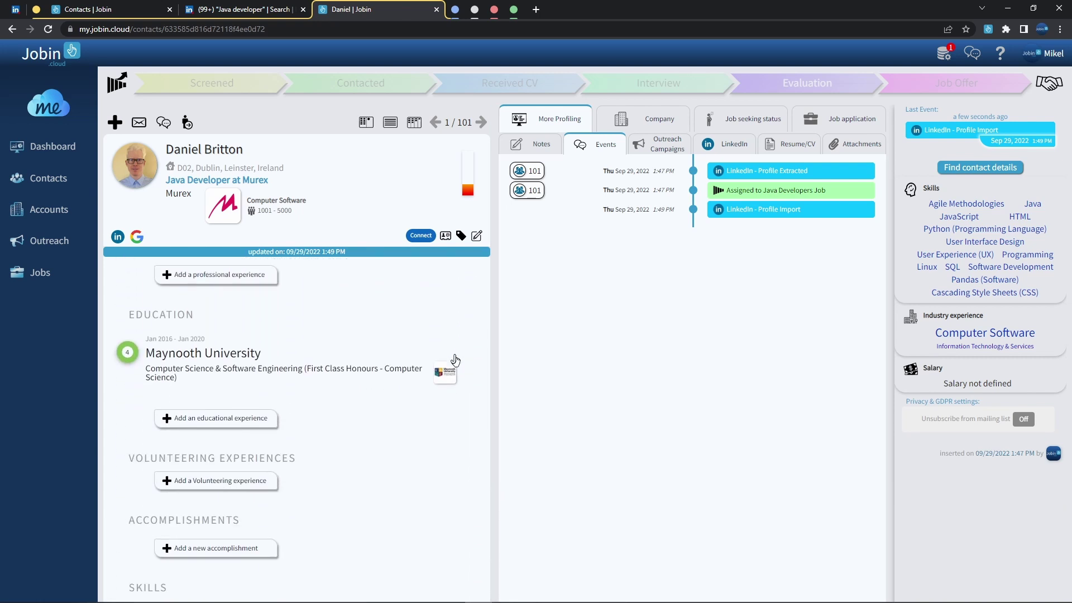
scroll(456, 360, down, 7)
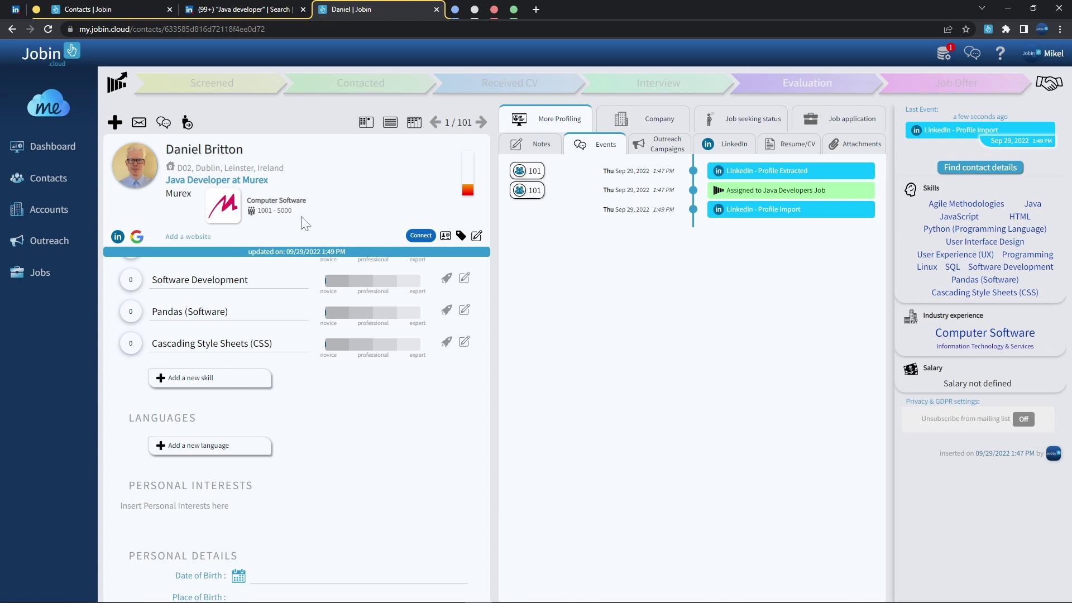
click(65, 184)
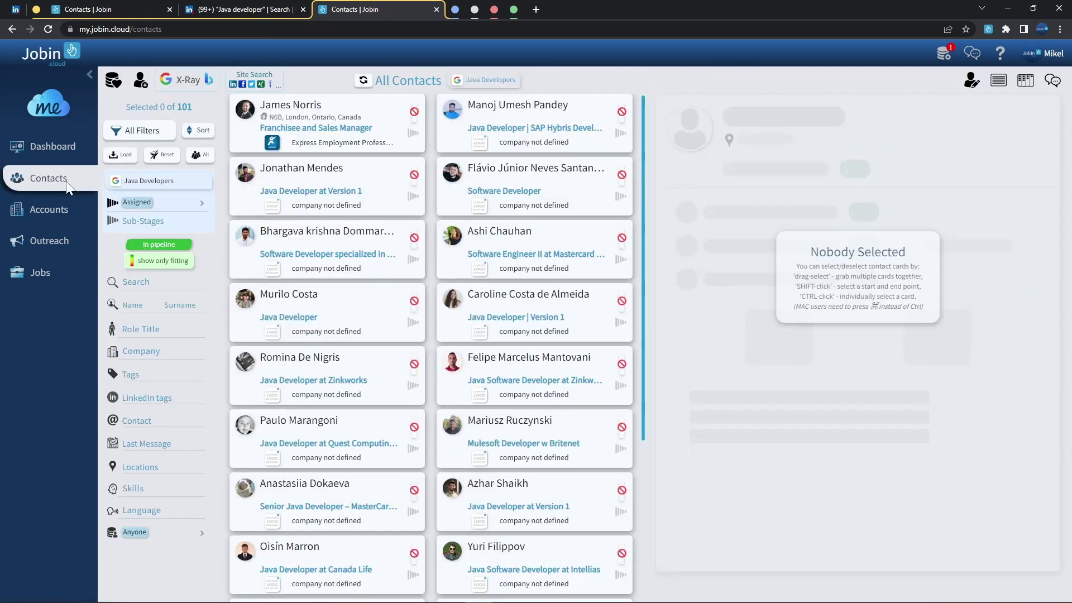